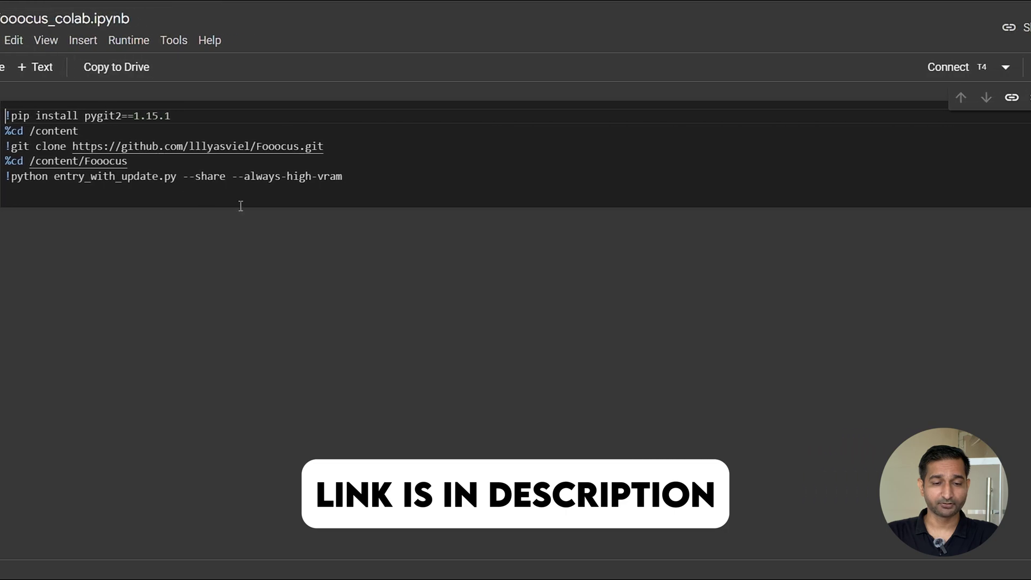
Connect the Colab notebook to a GPU runtime and open the Fooocus gradio.live address.
click(838, 71)
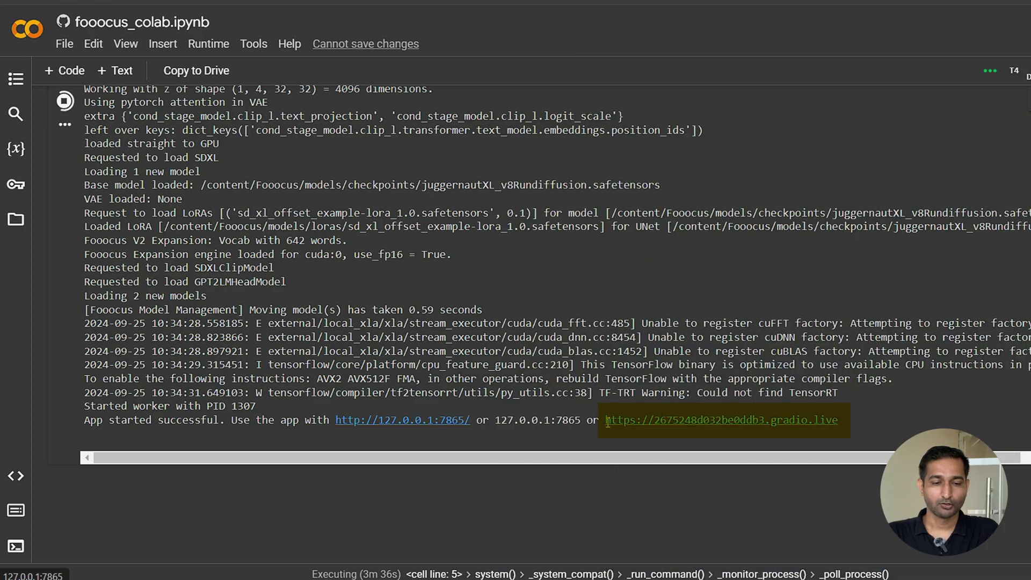
click(691, 421)
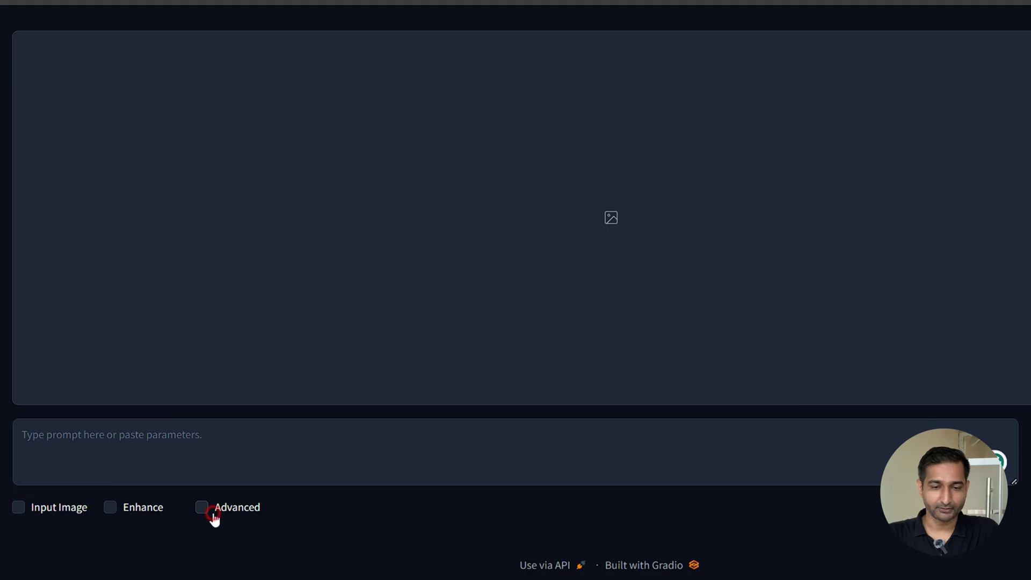
Show the advanced settings, keep the initial preset and switch Performance to Quality.
click(213, 514)
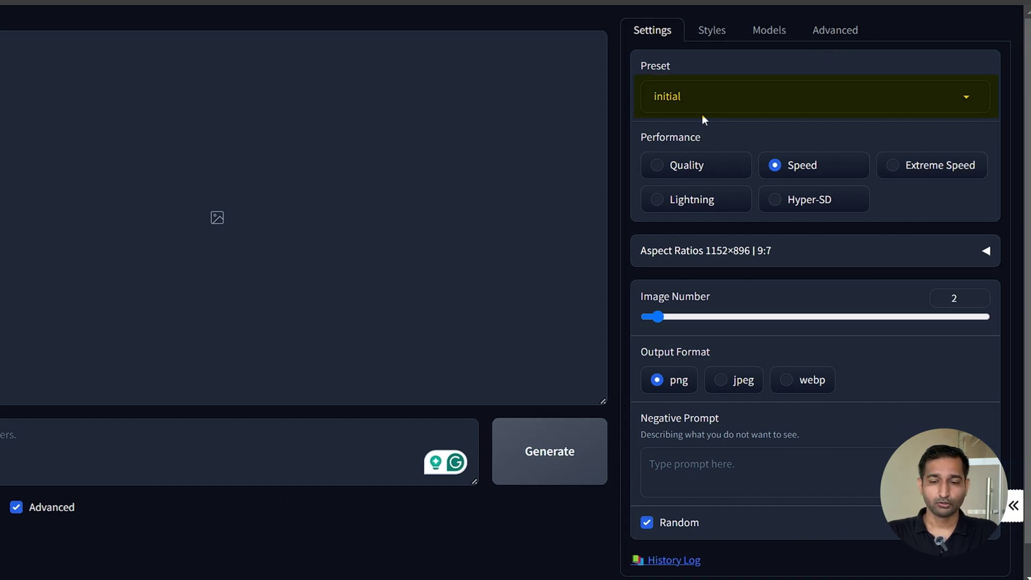
click(721, 100)
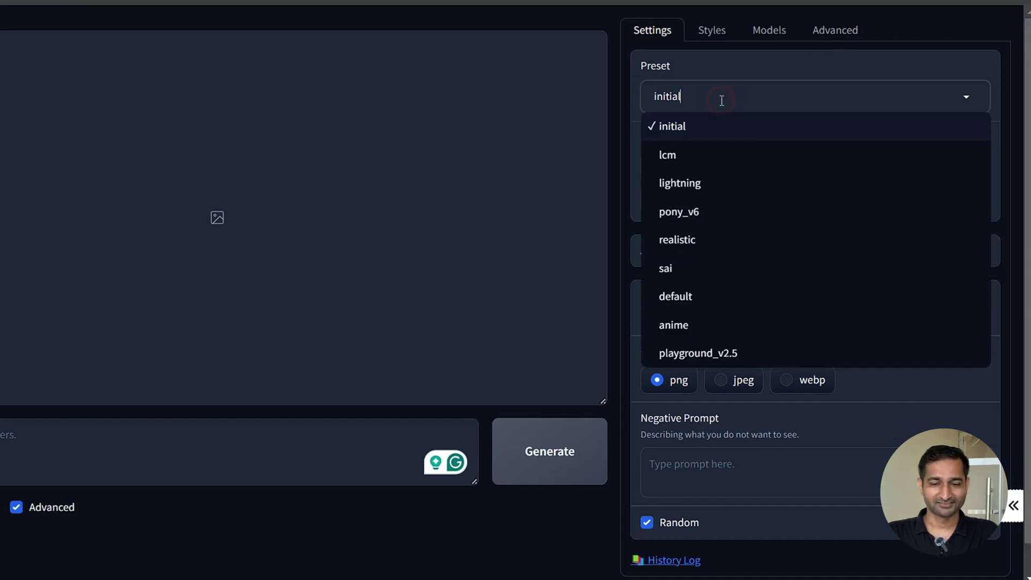
click(712, 132)
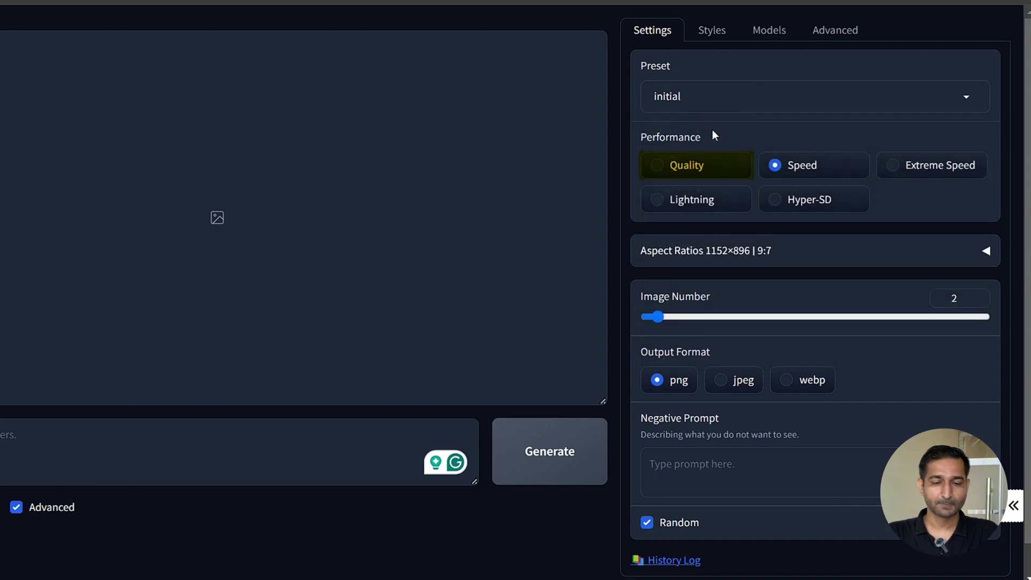
click(664, 167)
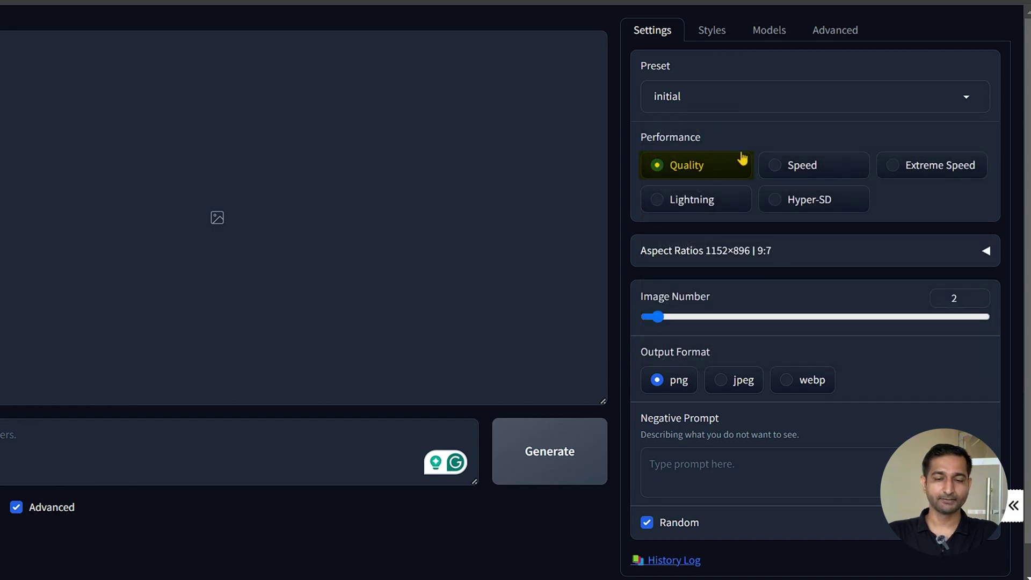
Set the aspect ratio to 1024×1024 (1:1).
scroll(743, 157, down, 1)
click(720, 218)
scroll(688, 301, down, 2)
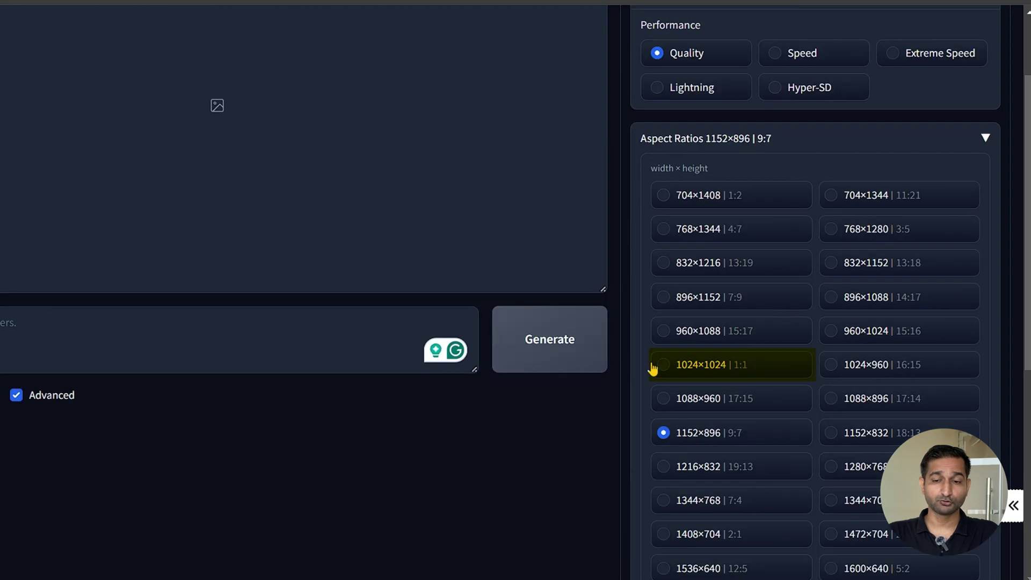
click(665, 367)
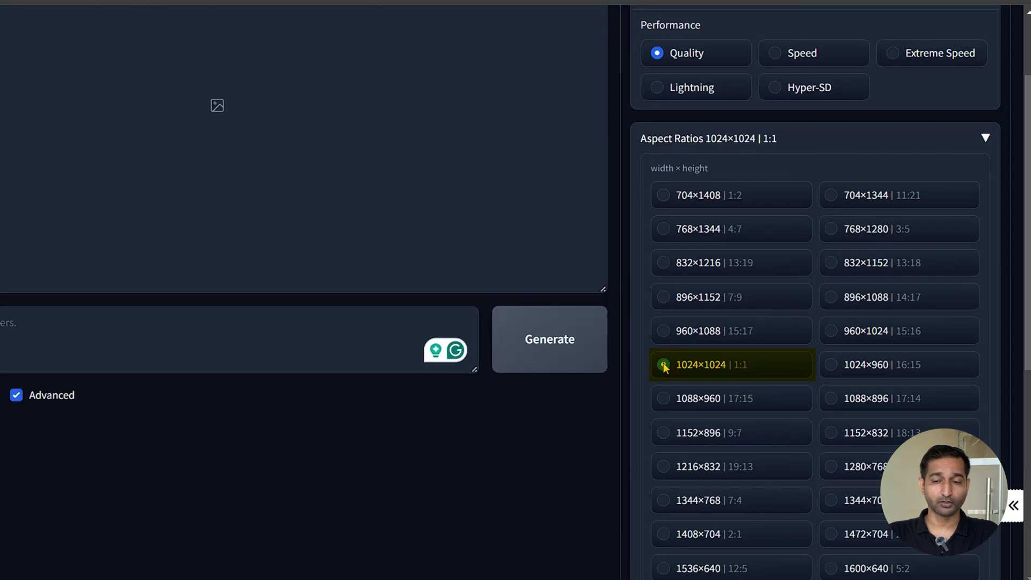
click(962, 144)
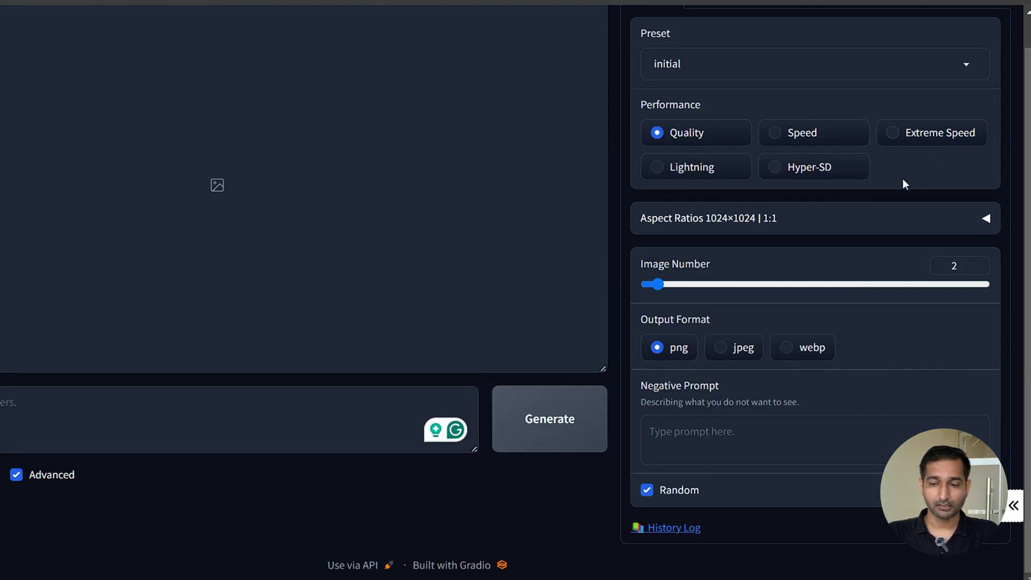
drag(658, 285, 744, 284)
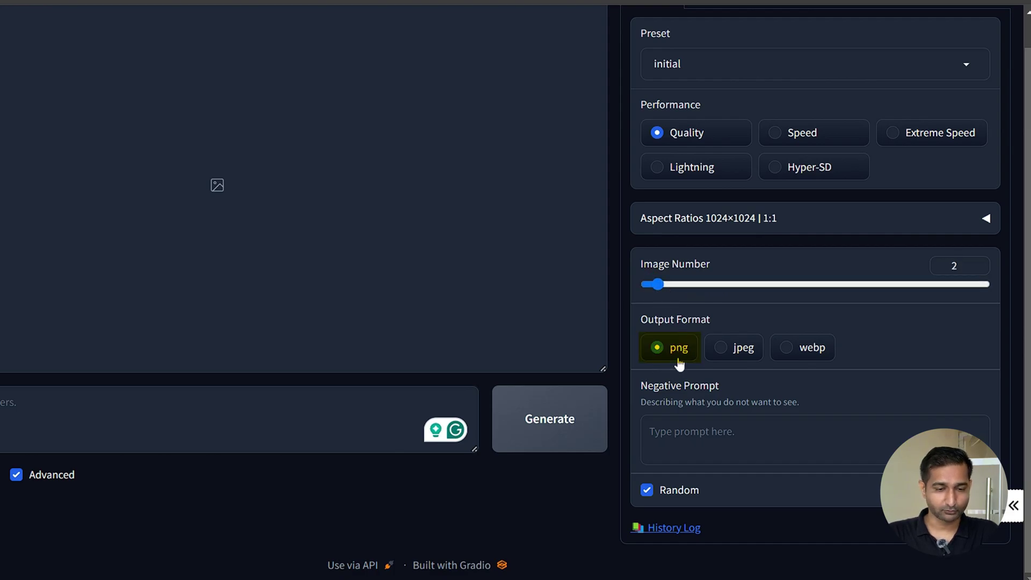
scroll(780, 77, up, 1)
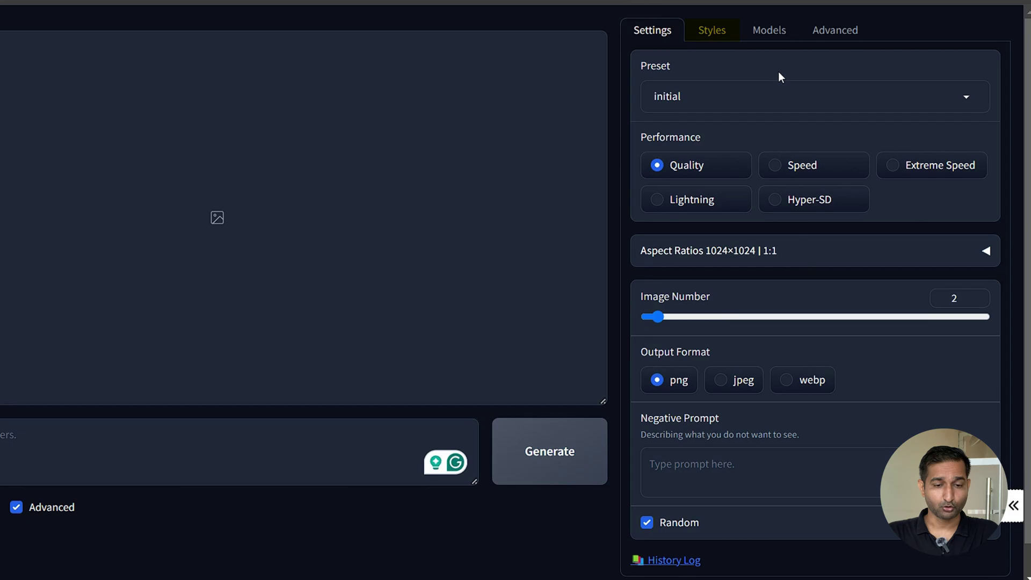
Set the seed to 2 and enter the hyper-realistic full-body eCommerce model prompt.
click(713, 35)
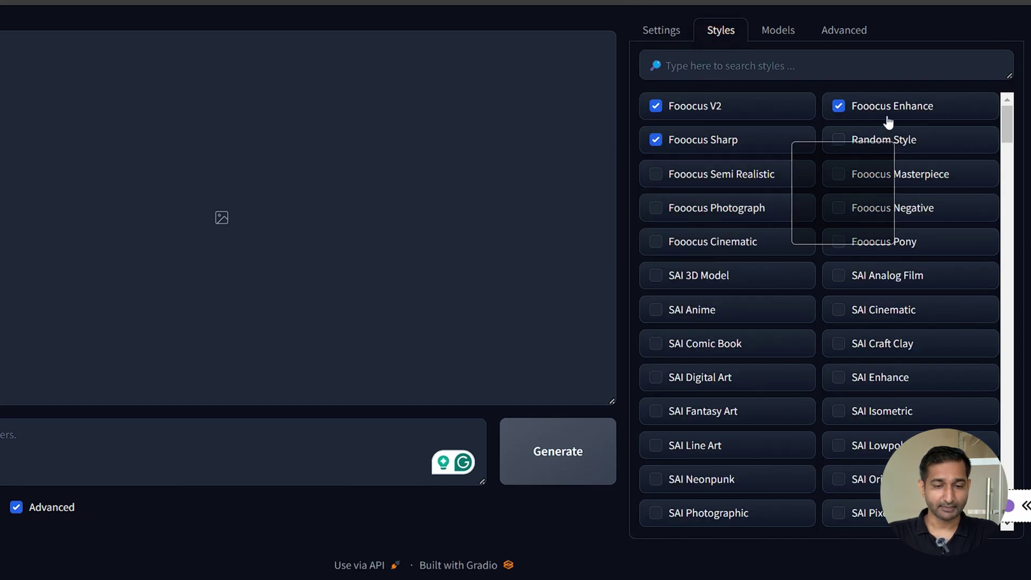
click(661, 30)
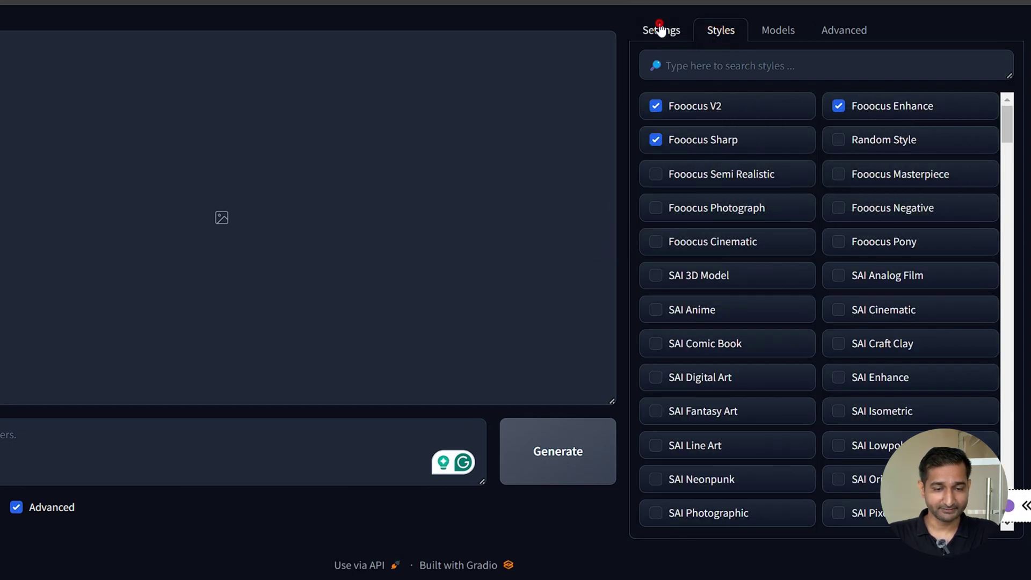
scroll(789, 422, down, 1)
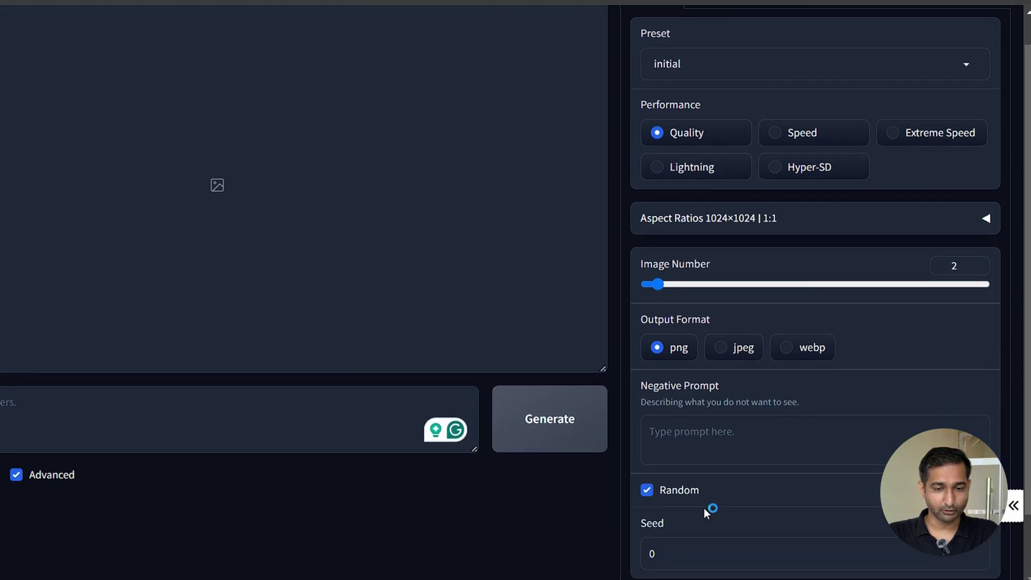
scroll(705, 508, down, 2)
double_click(704, 554)
text(2126675147)
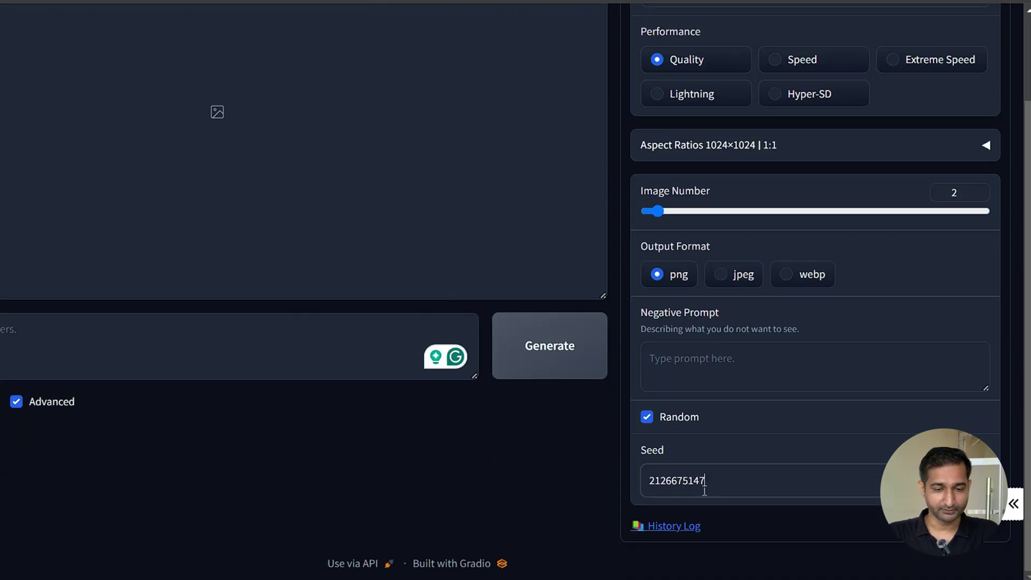
click(545, 476)
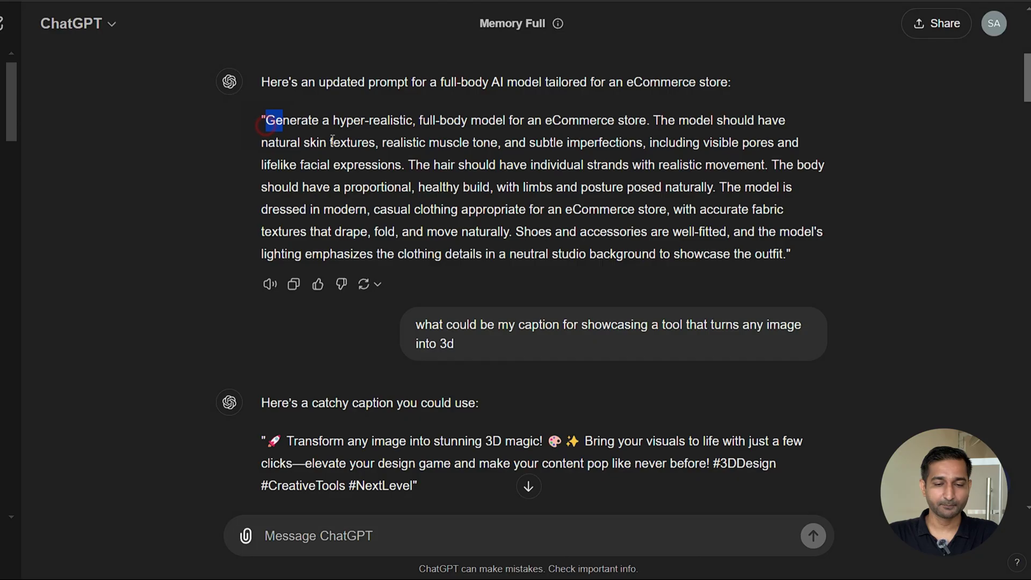
drag(333, 140, 788, 272)
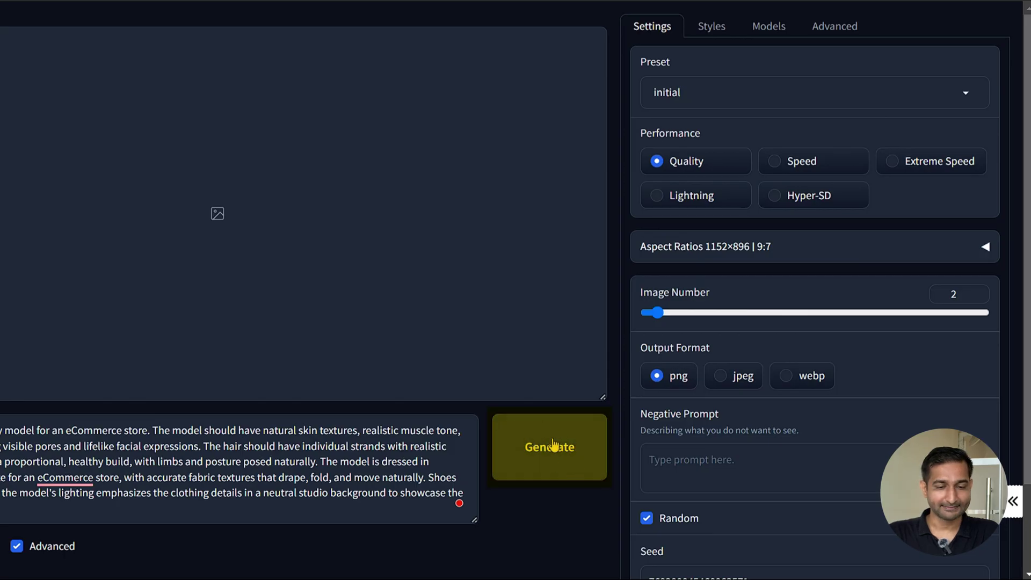
Generate two full-body model images in denim outfits against a beige studio backdrop.
click(554, 445)
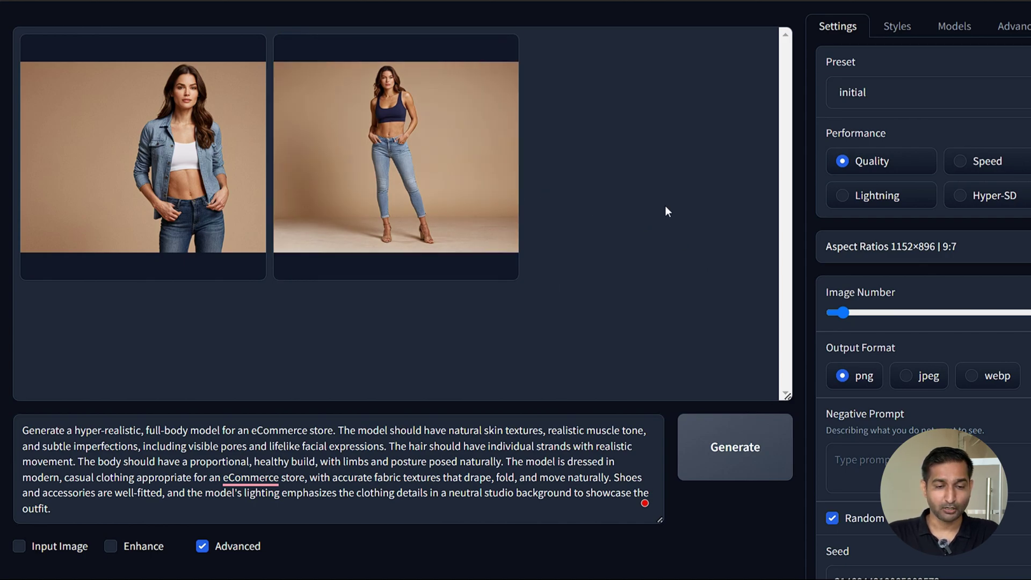
scroll(499, 273, down, 2)
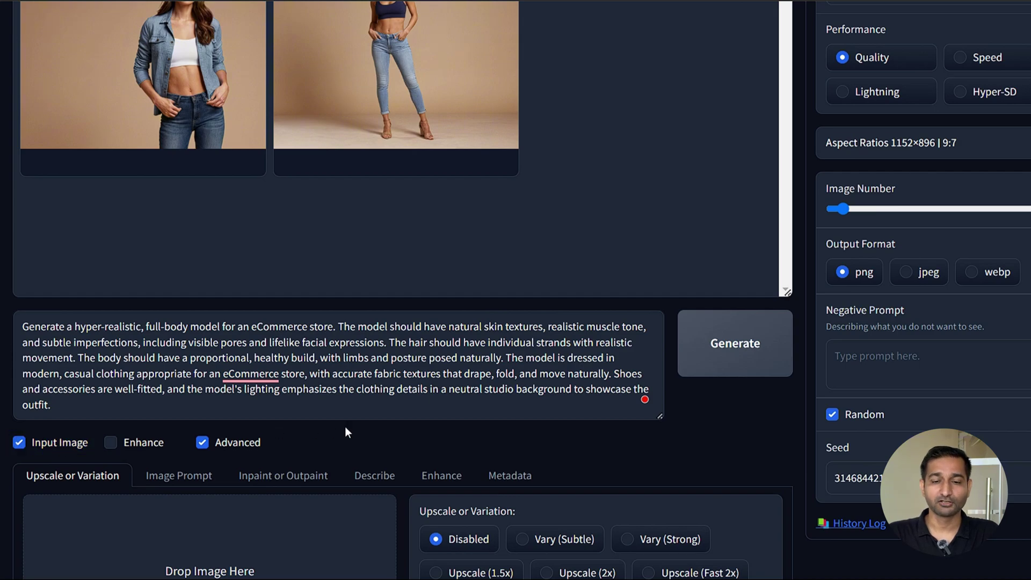
Enable Image Prompt with advanced options and place the jeans model image in the first slot.
scroll(345, 430, down, 3)
click(164, 331)
scroll(165, 333, down, 3)
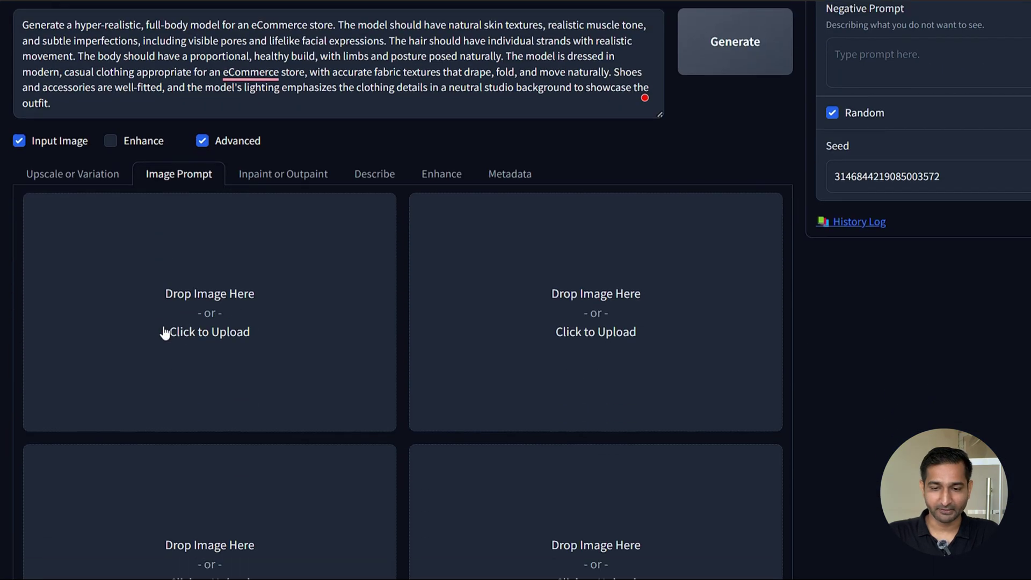
scroll(165, 333, down, 4)
click(26, 492)
scroll(25, 490, up, 4)
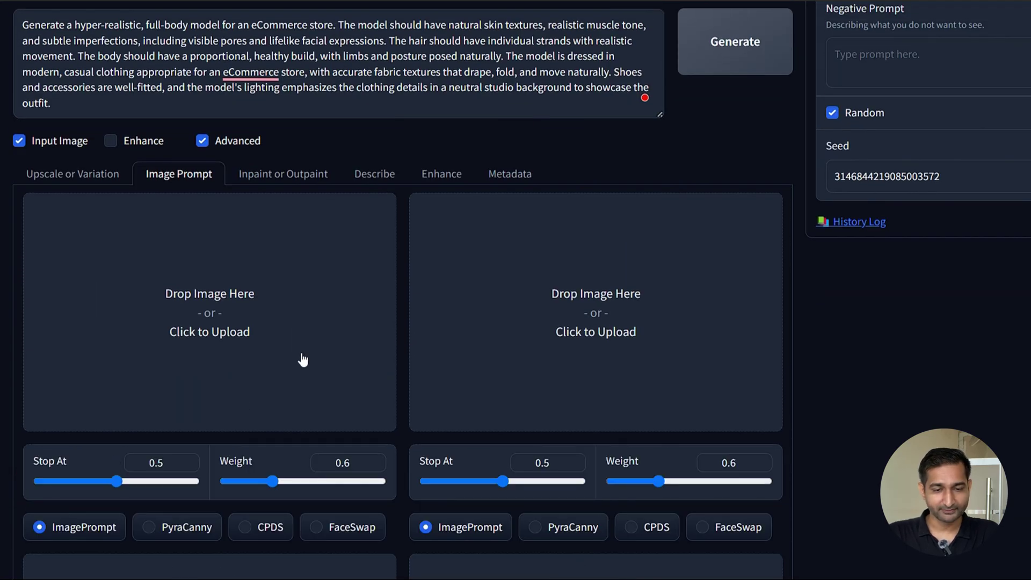
scroll(303, 360, up, 5)
drag(376, 43, 205, 531)
scroll(611, 377, down, 3)
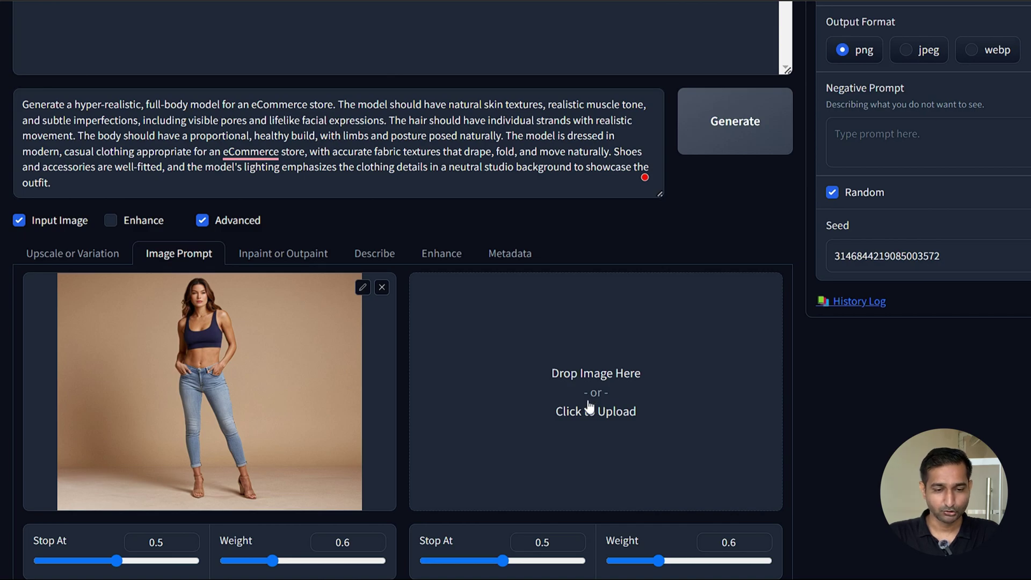
key(ctrl+t)
Search Google for 'ecommerce models' and switch to image results.
click(444, 260)
text(ecommer)
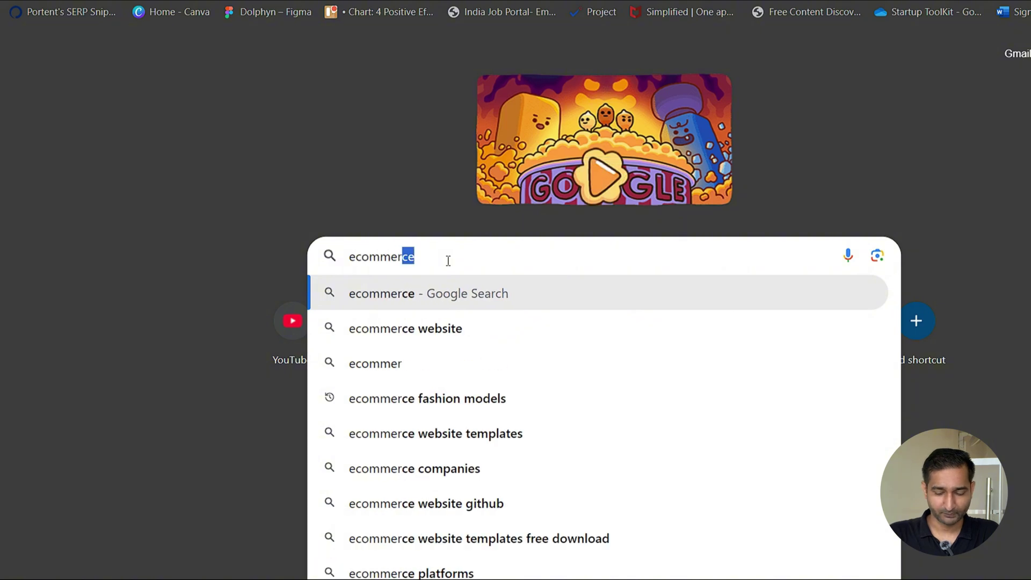
text(ce models)
key(Return)
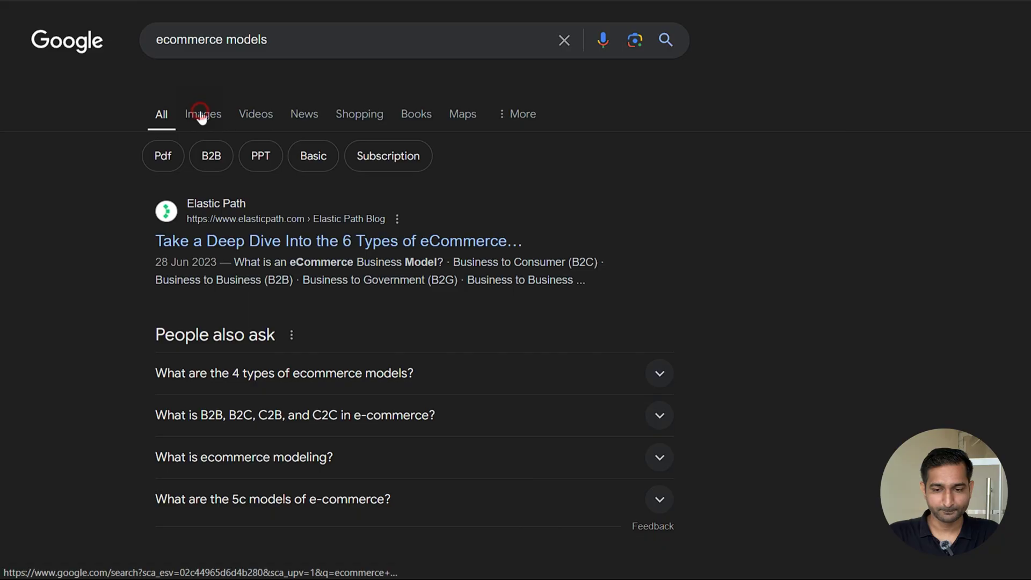
click(202, 115)
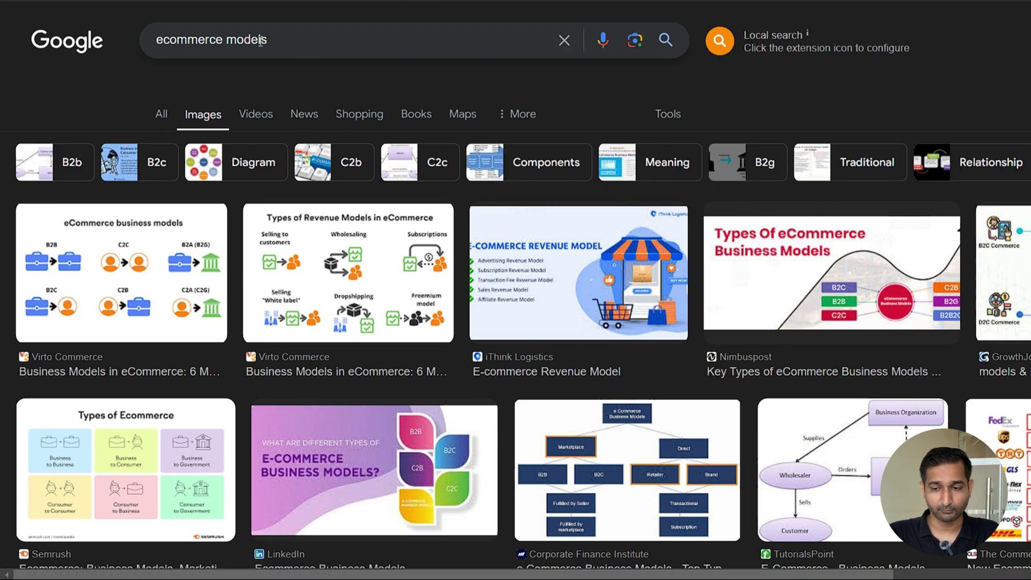
Refine to 'ecommerce fashion models' and put a patterned-dress photo in the second image-prompt slot.
text(fashion)
key(Return)
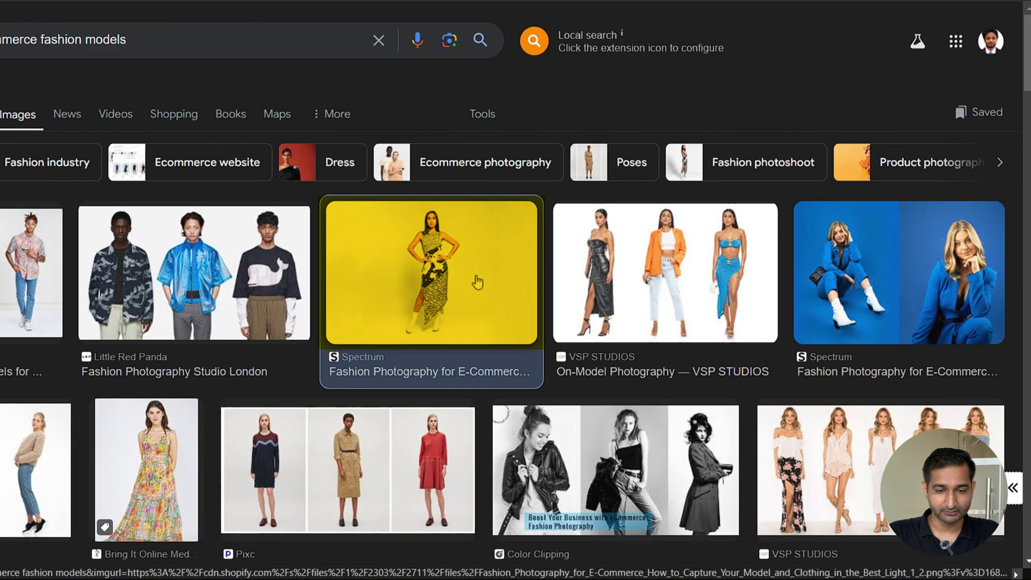
click(665, 281)
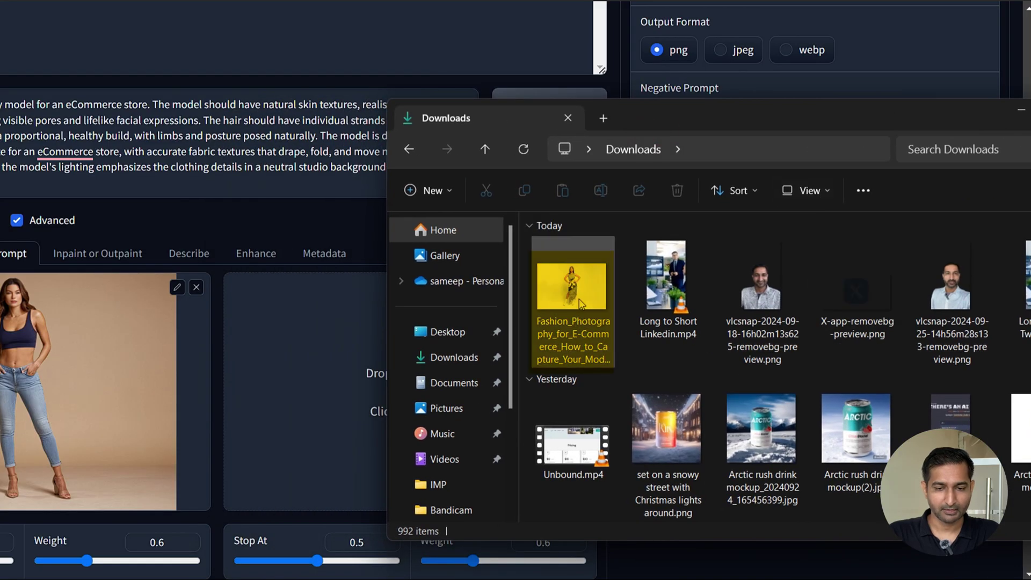
drag(579, 299, 365, 372)
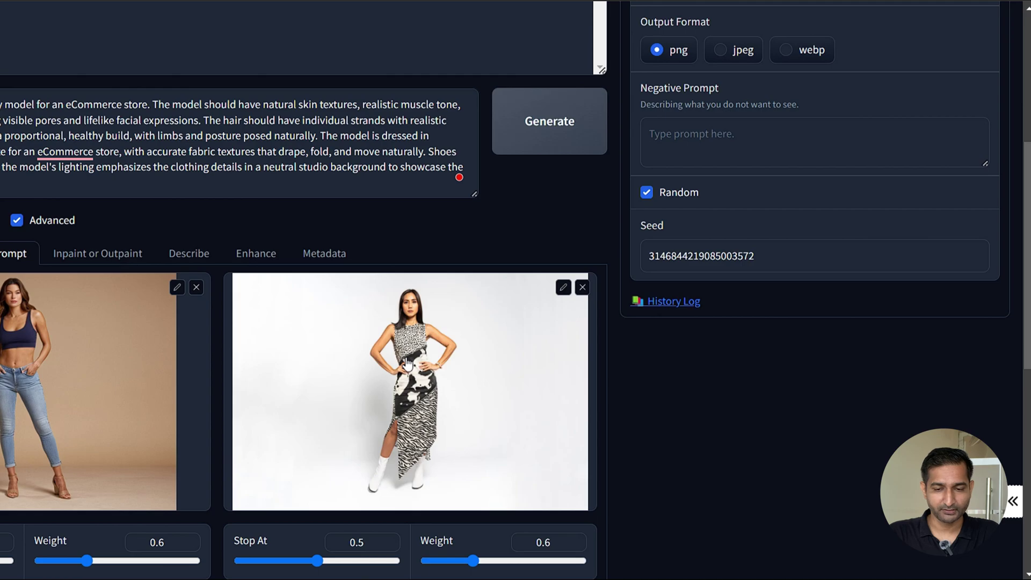
Use PyraCanny at weight 1 for the second reference and generate new posed images.
scroll(408, 364, down, 3)
click(366, 457)
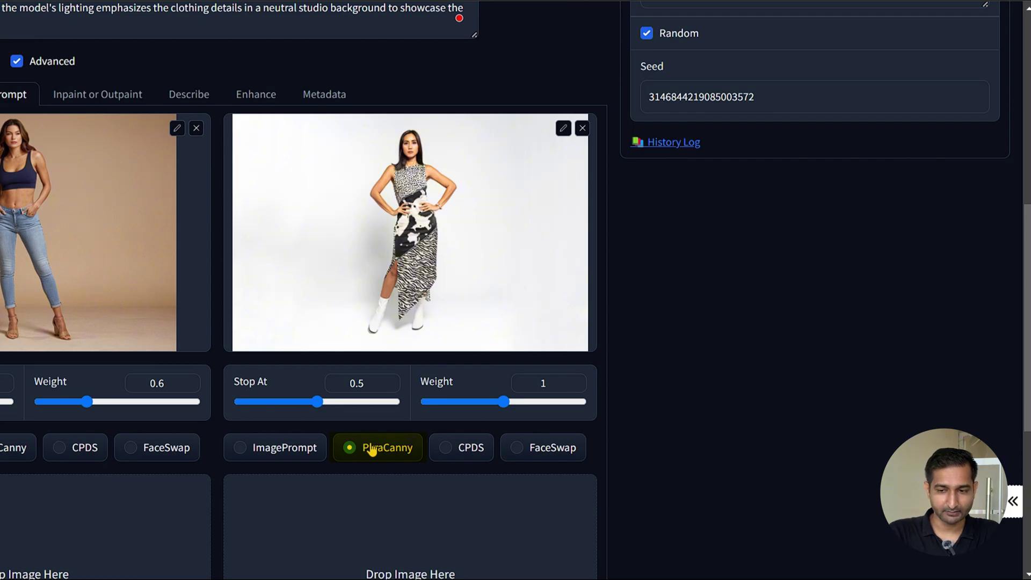
scroll(372, 450, up, 7)
click(556, 395)
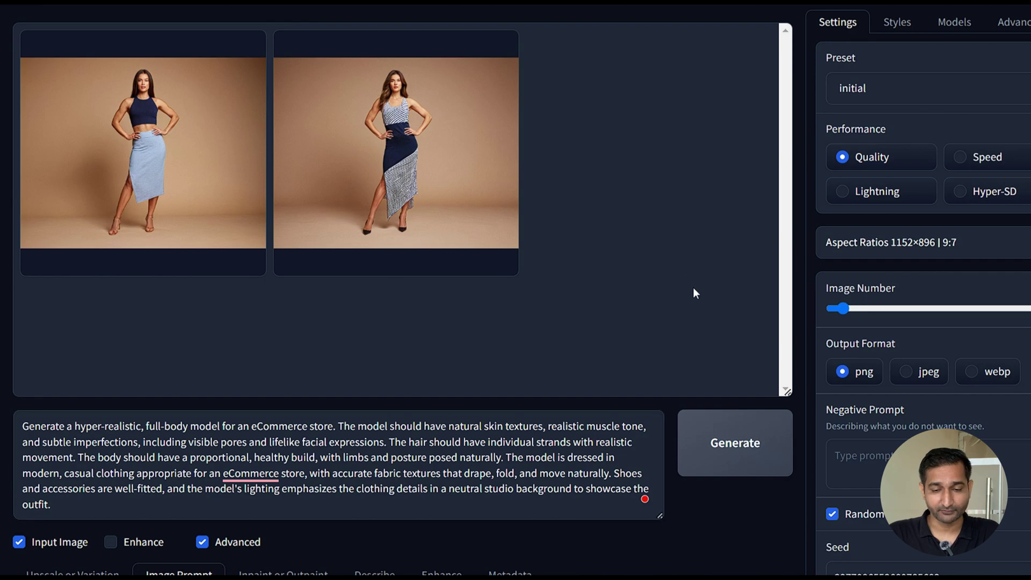
Enlarge the first generated image of the model in a navy crop top and pale blue skirt.
click(142, 153)
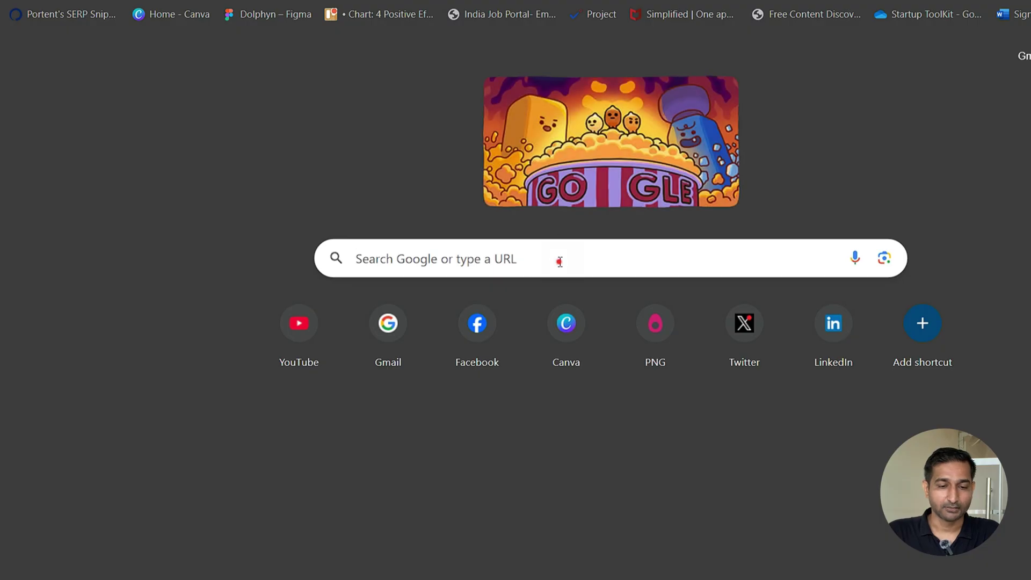
Search Google for 'kolors virtual try on' and open the Hugging Face Kolors Virtual Try-On Space.
click(561, 262)
text(kolors)
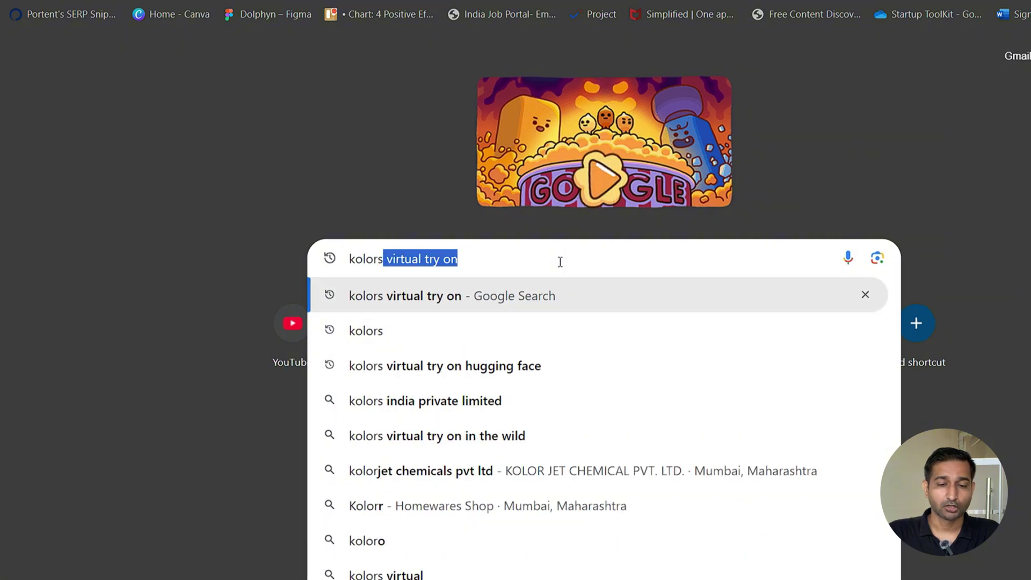
click(439, 299)
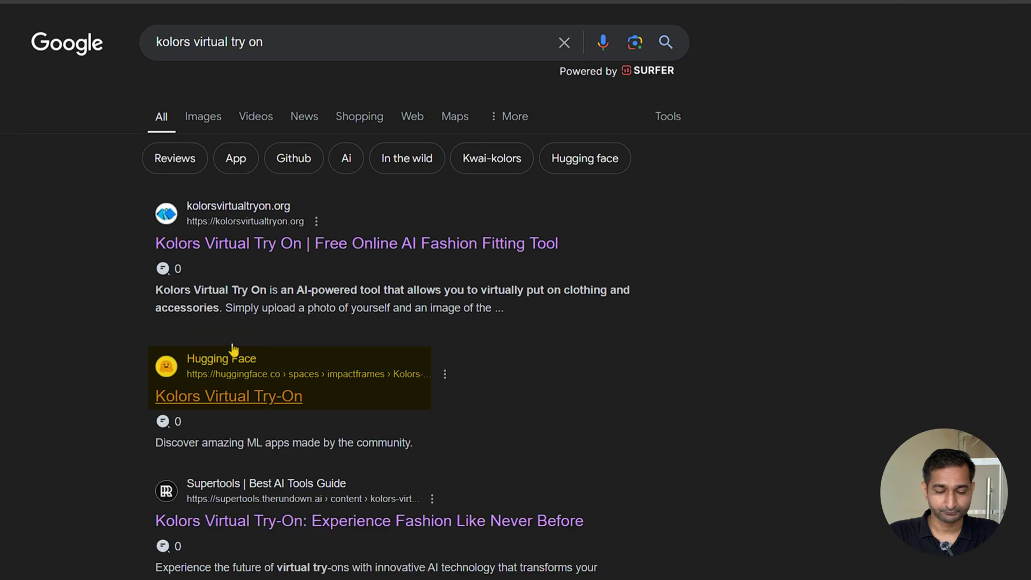
click(223, 397)
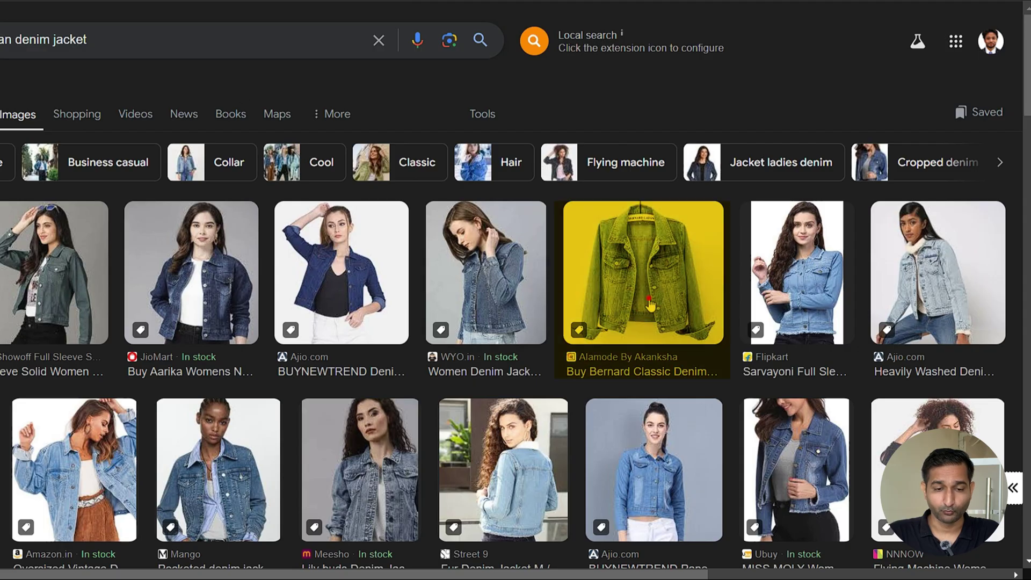
Save the light blue denim jacket image from Google Images to disk.
click(650, 303)
right_click(754, 318)
click(826, 159)
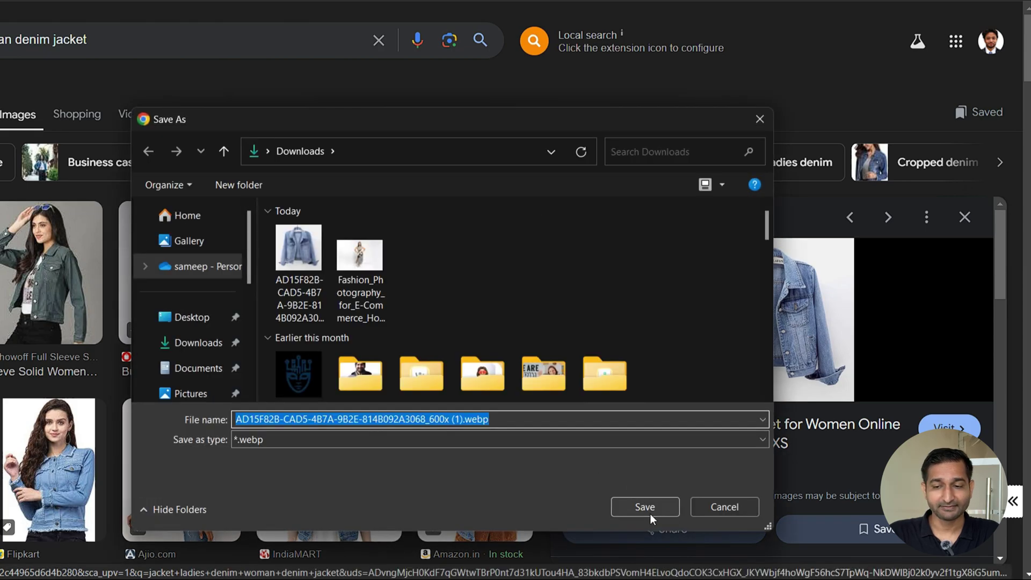
click(650, 513)
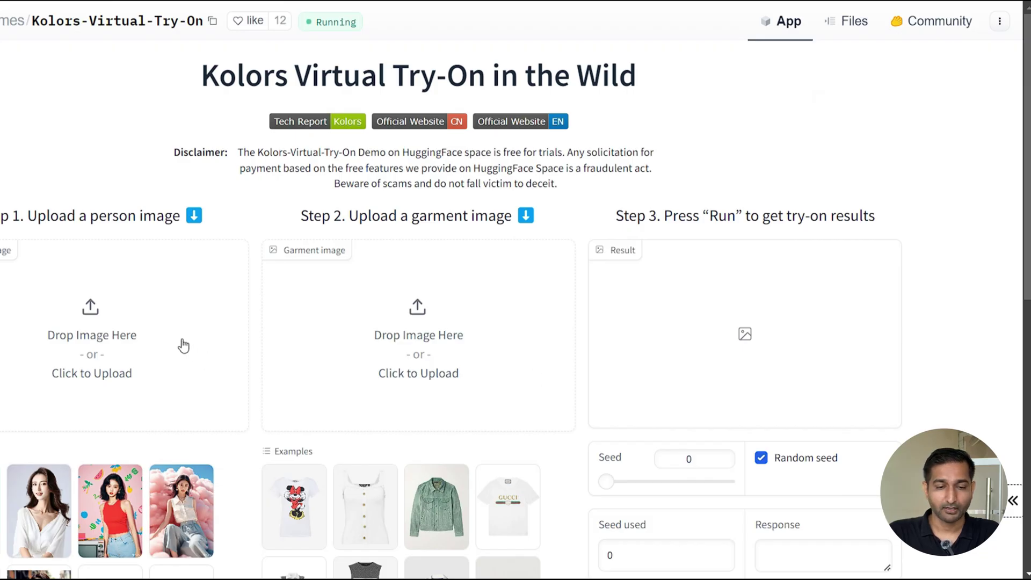
Upload the model as person and denim jacket as garment, change the seed, and run the try-on.
click(644, 578)
drag(743, 292, 81, 344)
click(645, 578)
drag(656, 295, 378, 347)
click(656, 482)
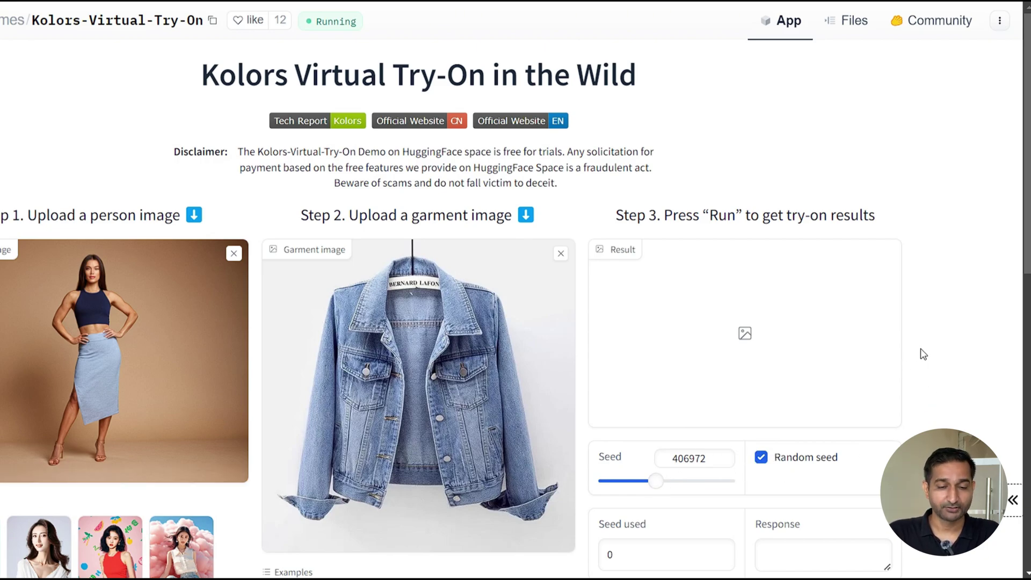
scroll(923, 354, down, 2)
click(749, 531)
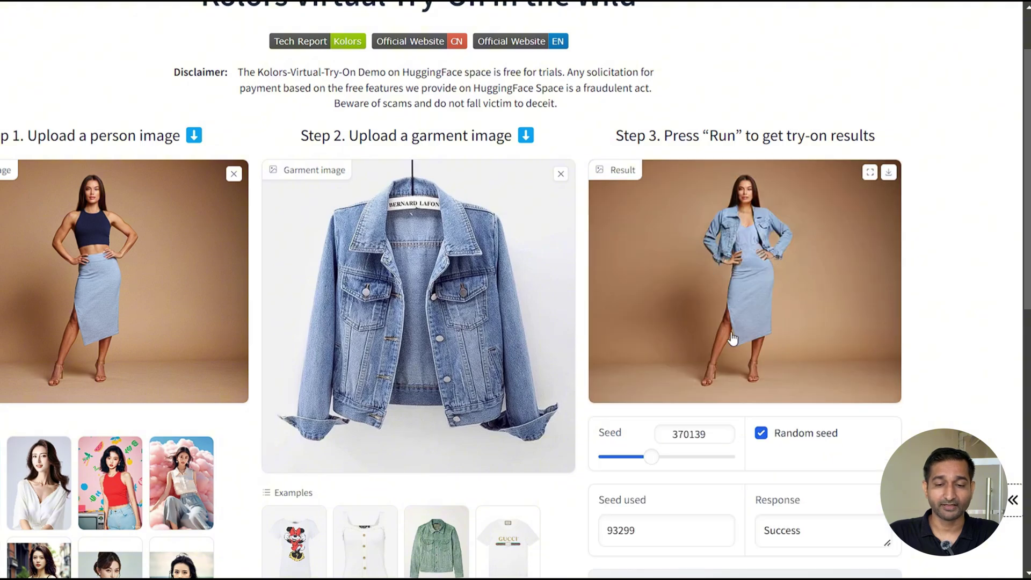